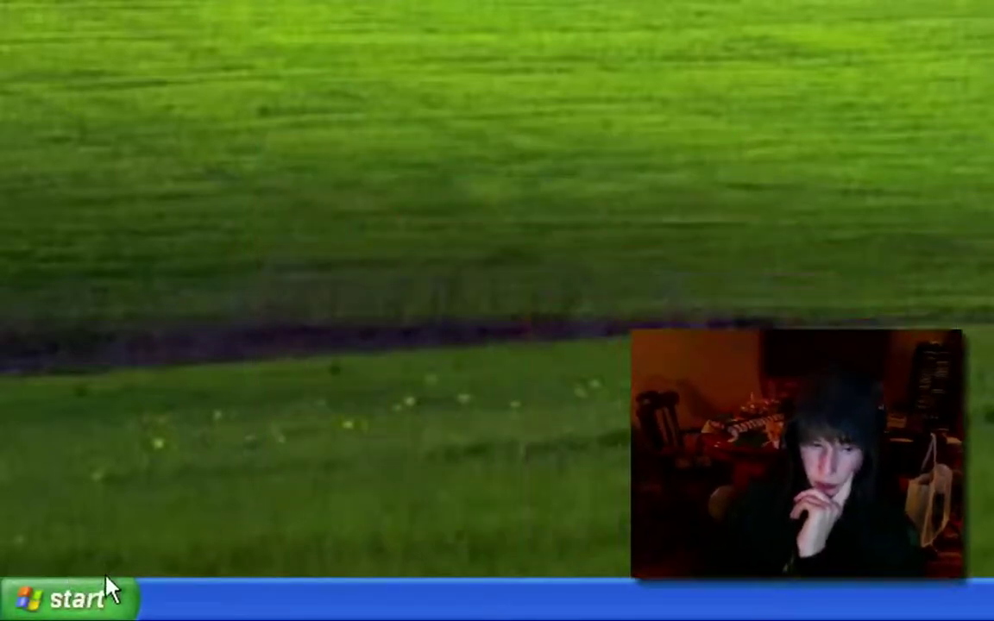
Step: End the explorer.exe process from Task Manager's Processes tab, confirm, and minimize Task Manager
left_click(95, 595)
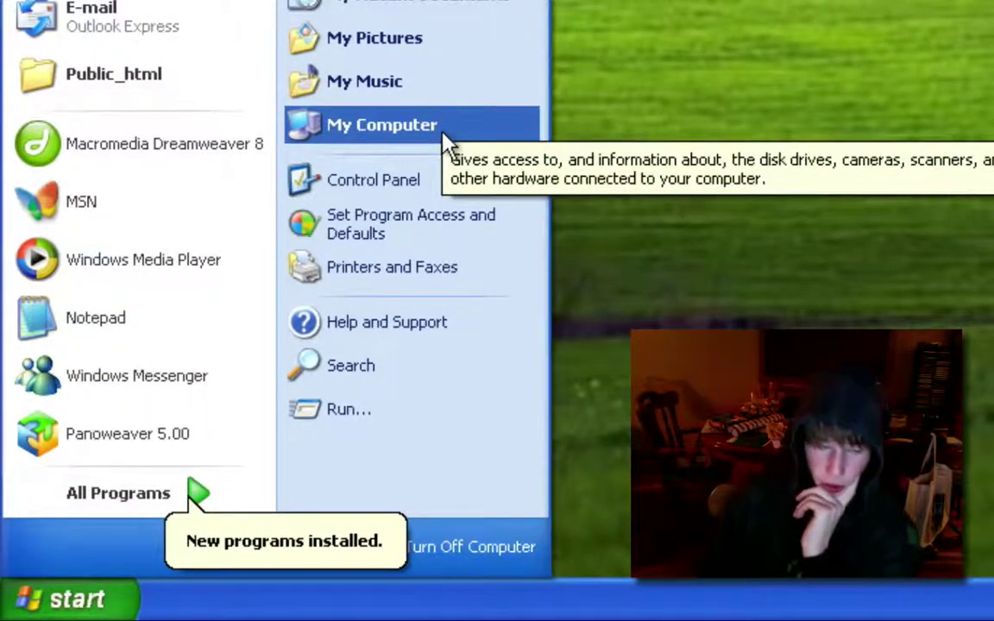
left_click(968, 222)
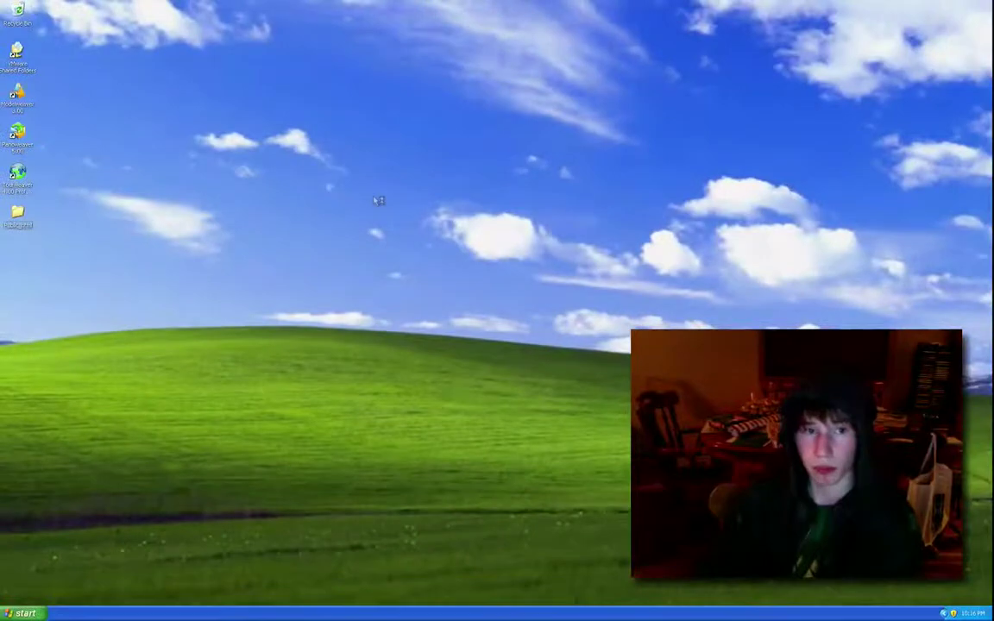
key("ctrl+alt+Delete")
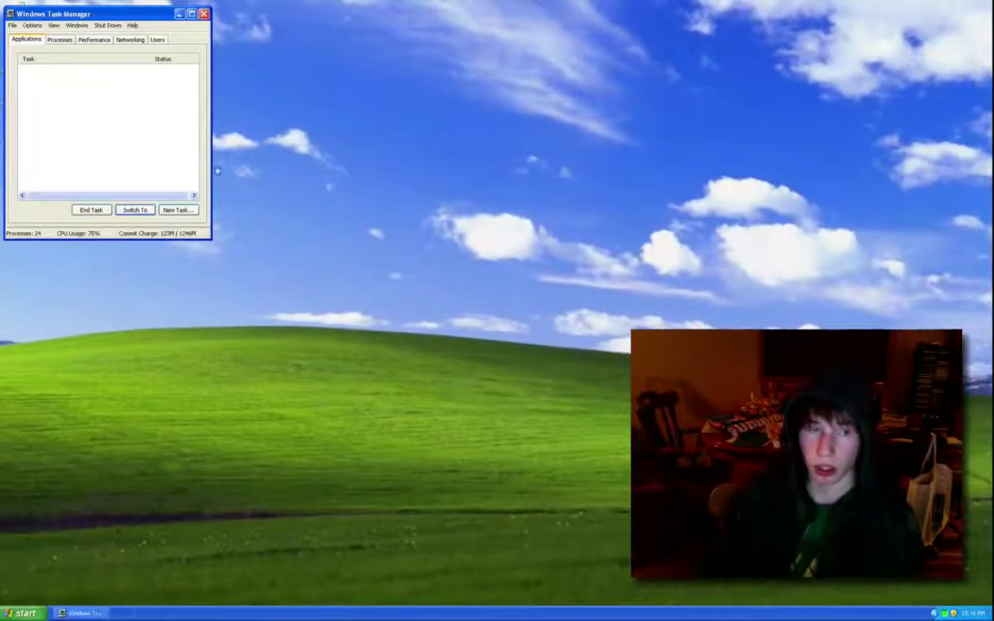
left_click(58, 42)
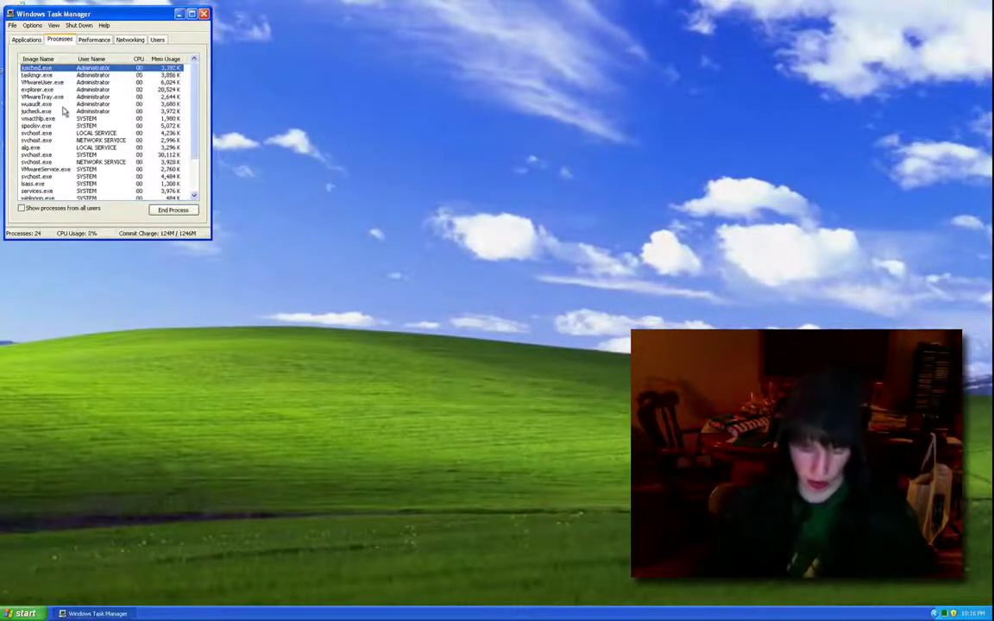
left_click(55, 89)
left_click(194, 213)
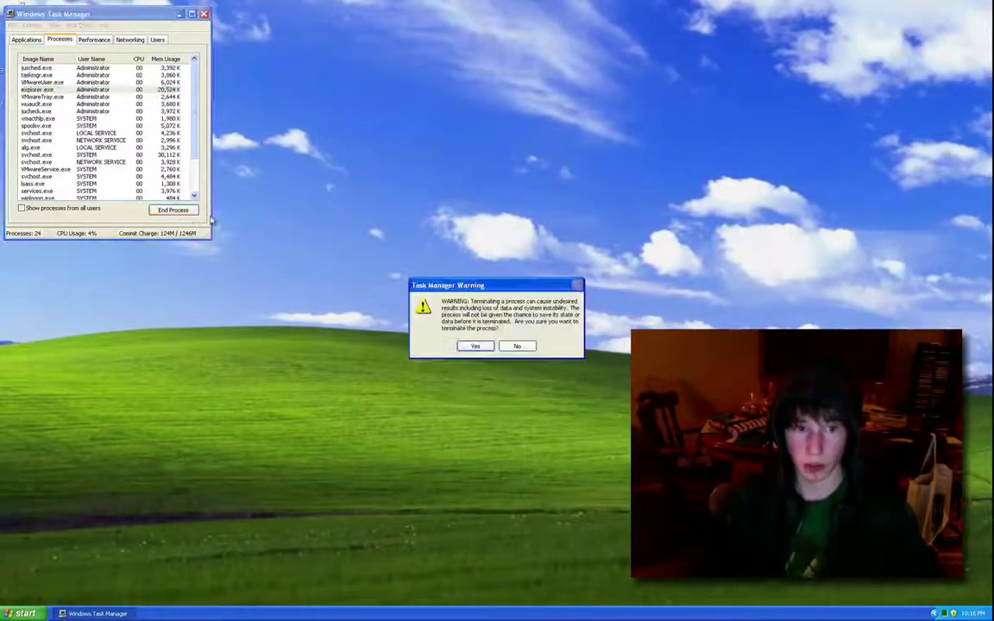
left_click(474, 346)
left_click(179, 14)
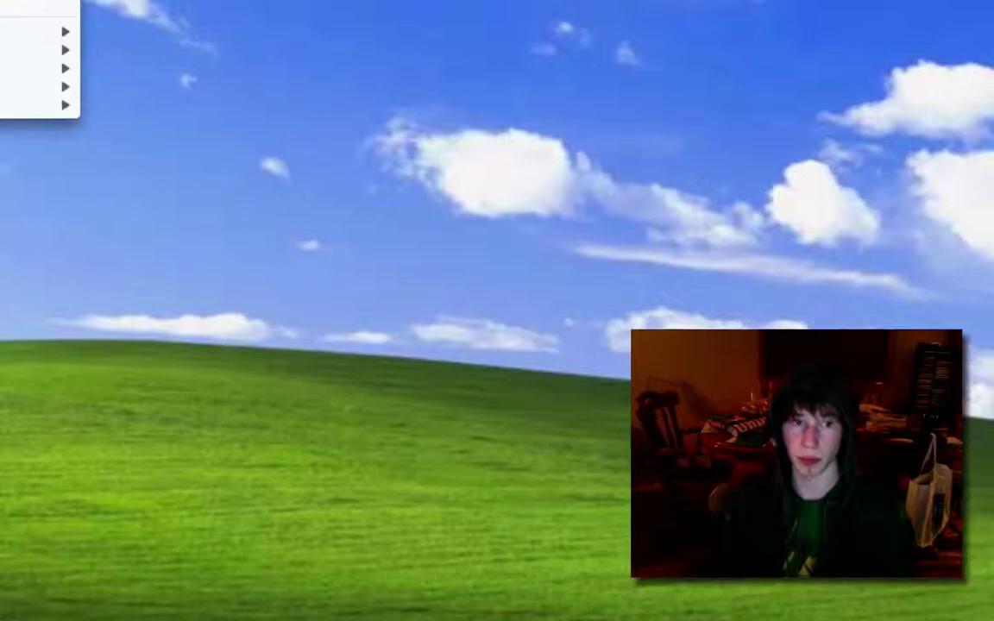
Step: Run explorer.exe as a New Task from the Applications tab to restart the shell
key("ctrl+alt+Delete")
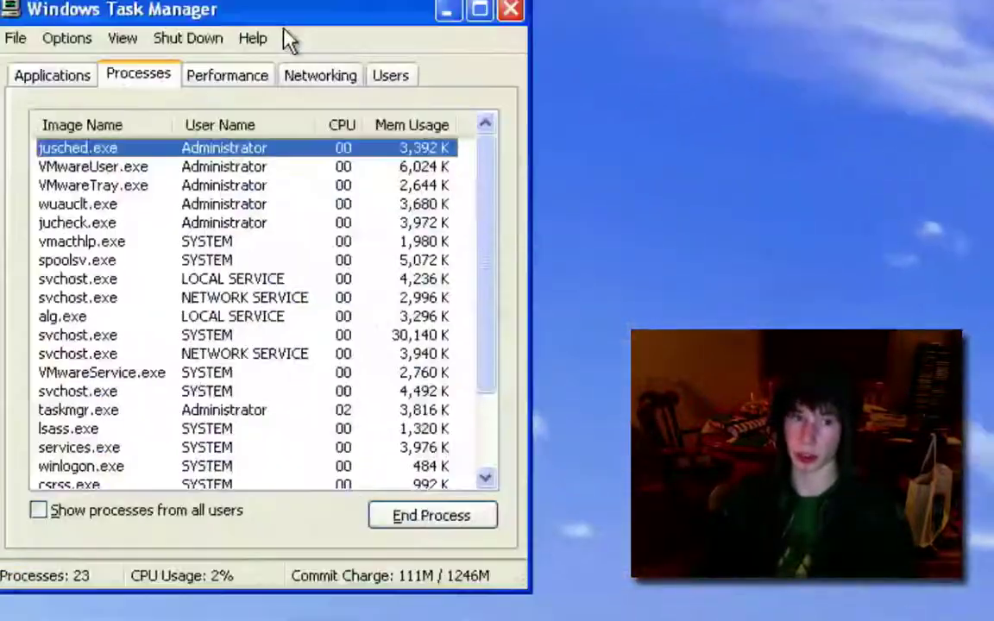
left_click(66, 78)
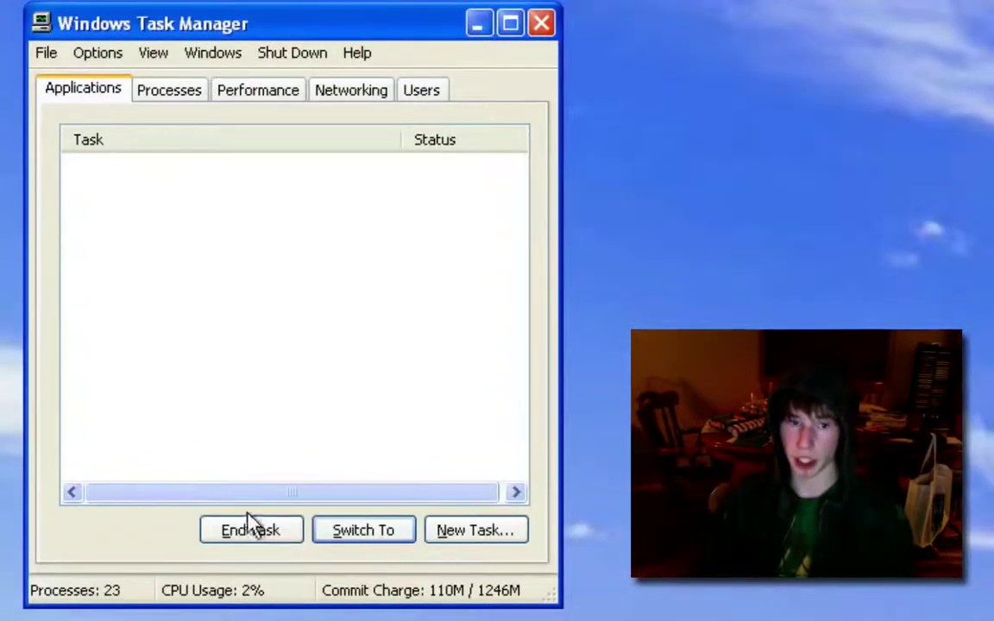
left_click(474, 543)
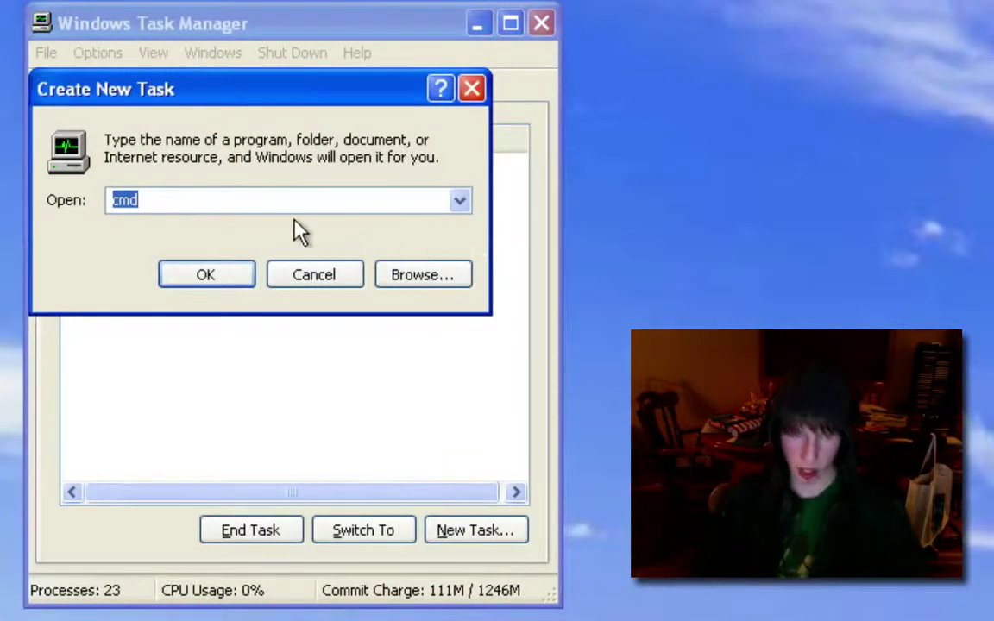
type("explorer.")
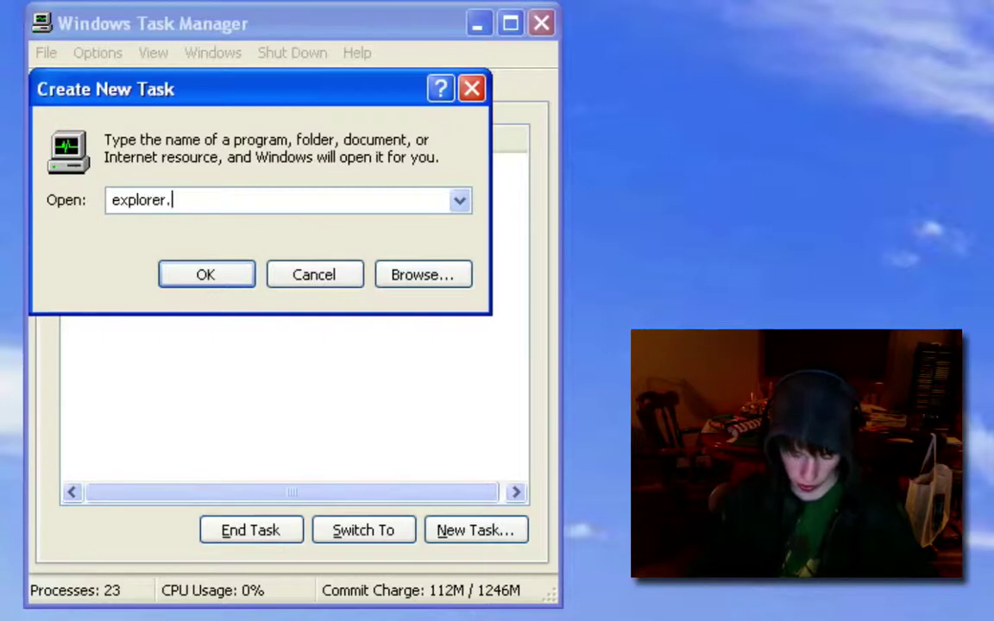
type("exe")
key("Return")
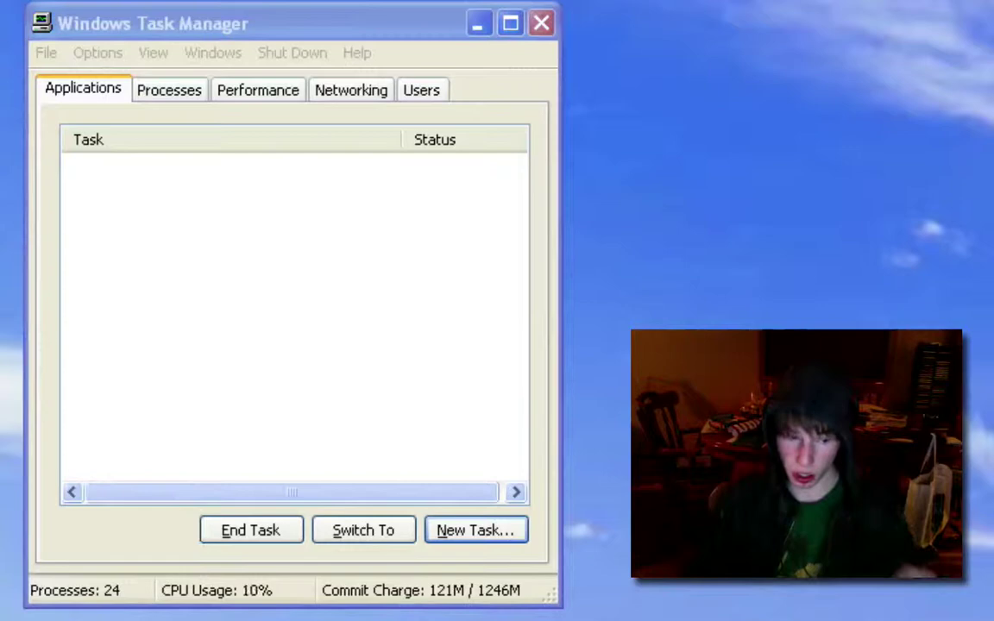
Step: End explorer.exe again in Processes, then bring up Create New Task from Applications
left_click(173, 90)
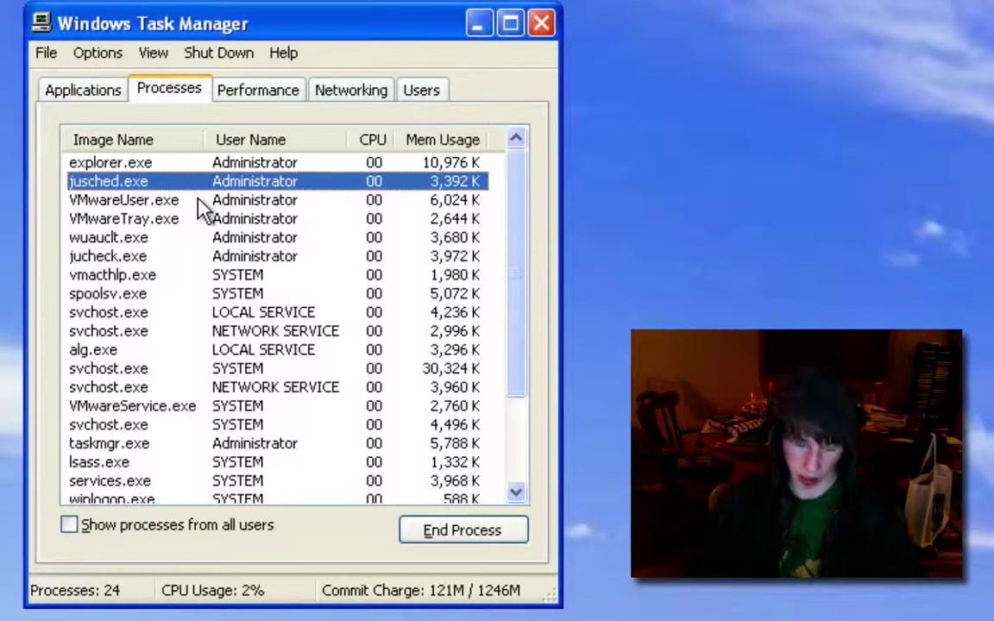
left_click(142, 163)
left_click(462, 531)
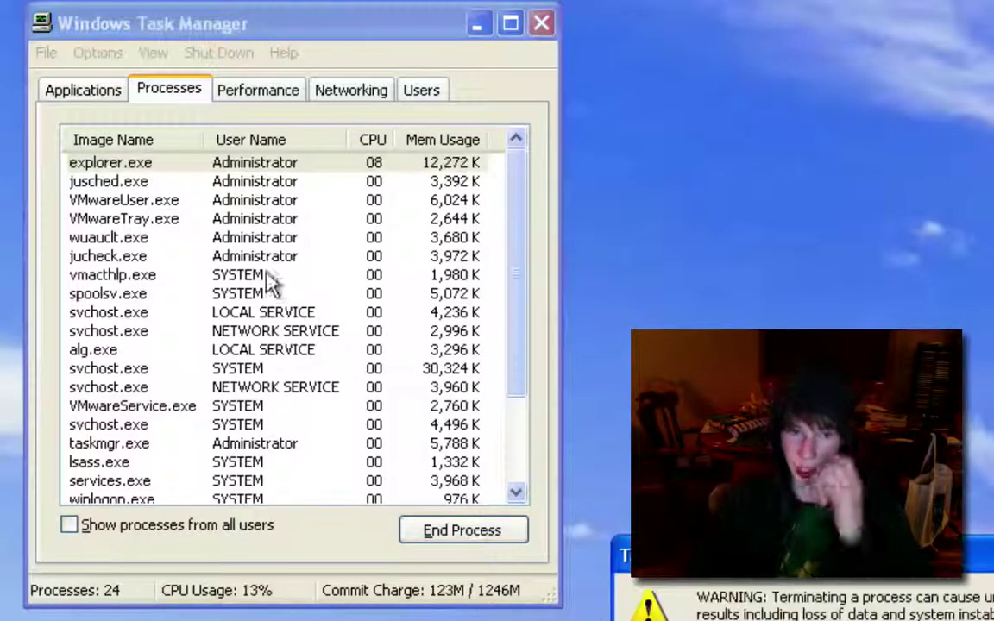
key("Escape")
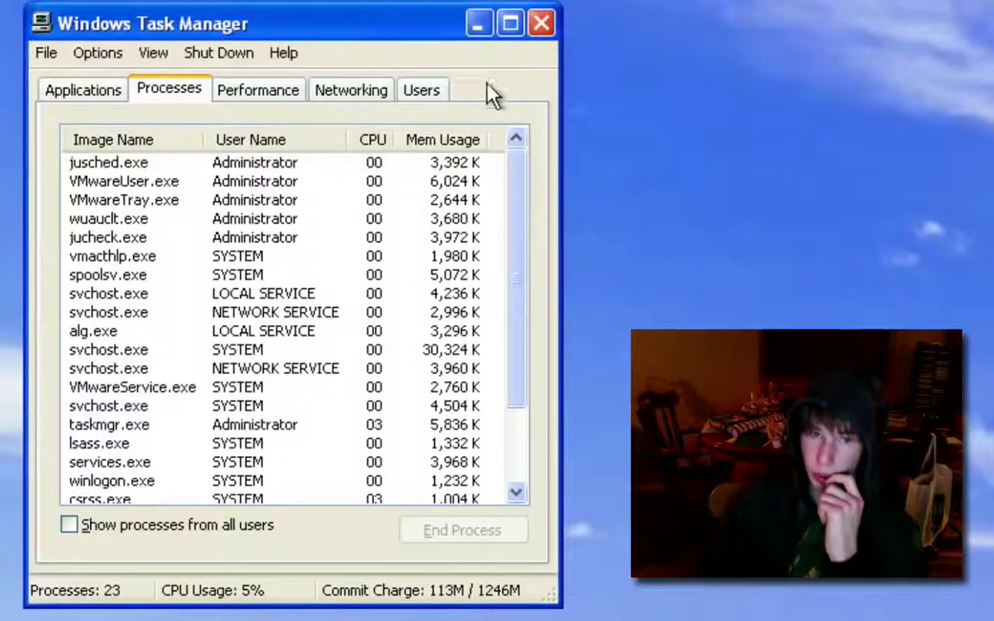
left_click(121, 89)
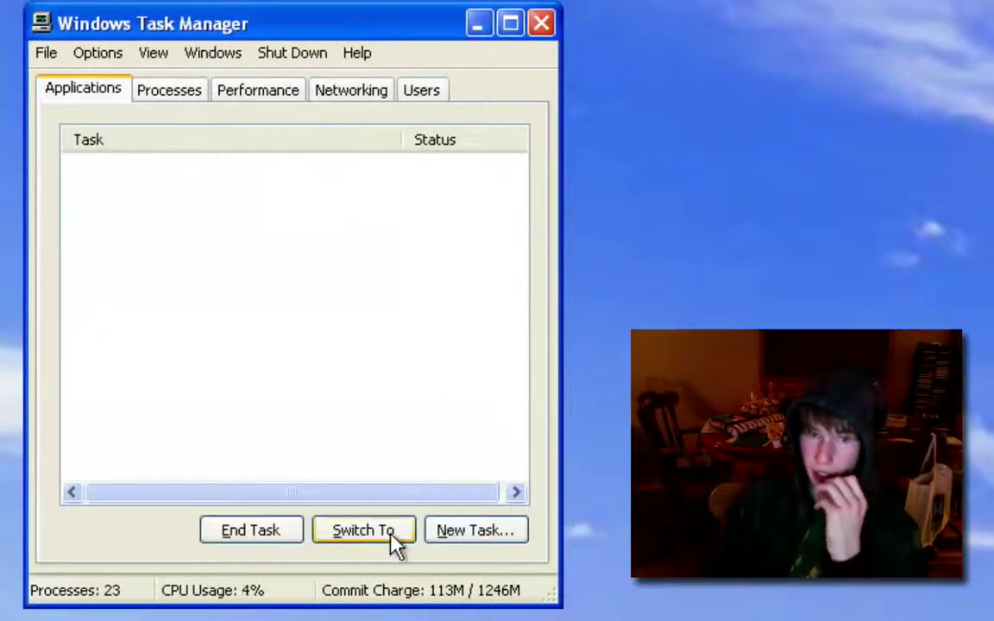
left_click(466, 532)
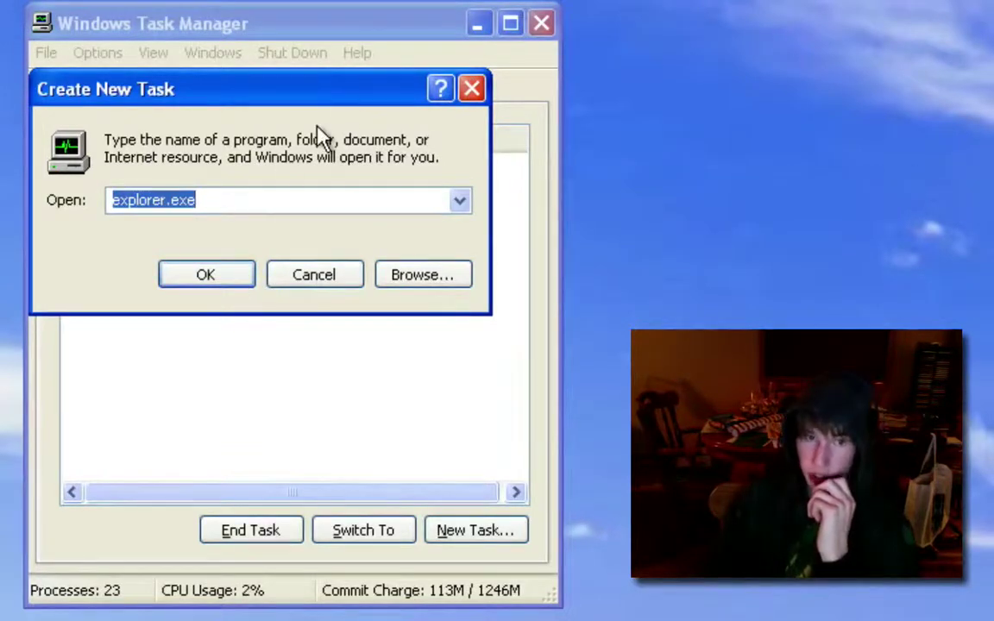
Step: In Browse, navigate through My Computer to C:\WINDOWS\system32
left_click(436, 282)
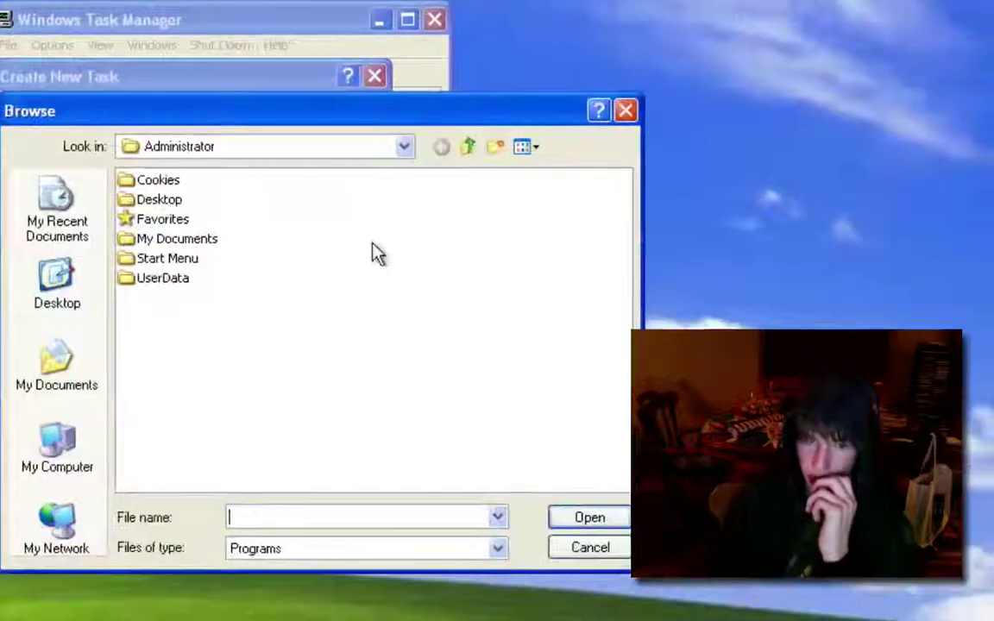
left_click_drag(245, 112, 175, 493)
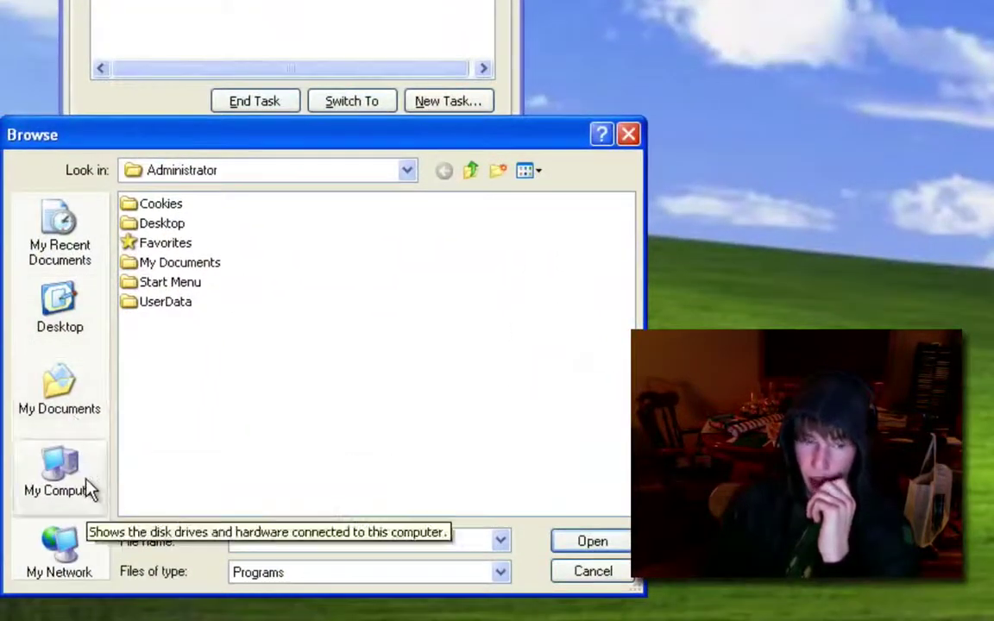
left_click(69, 315)
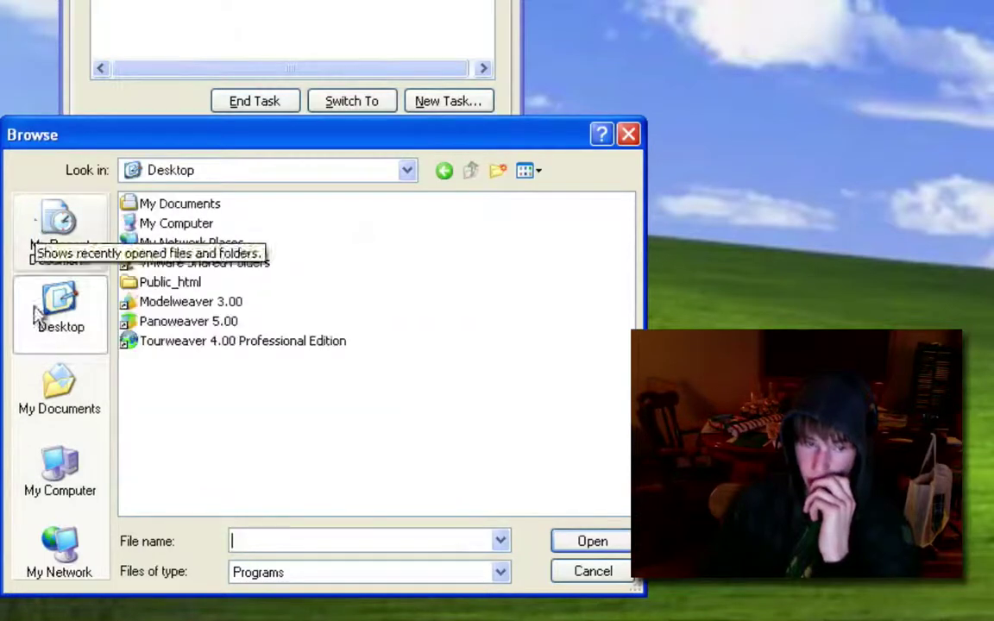
left_click(52, 466)
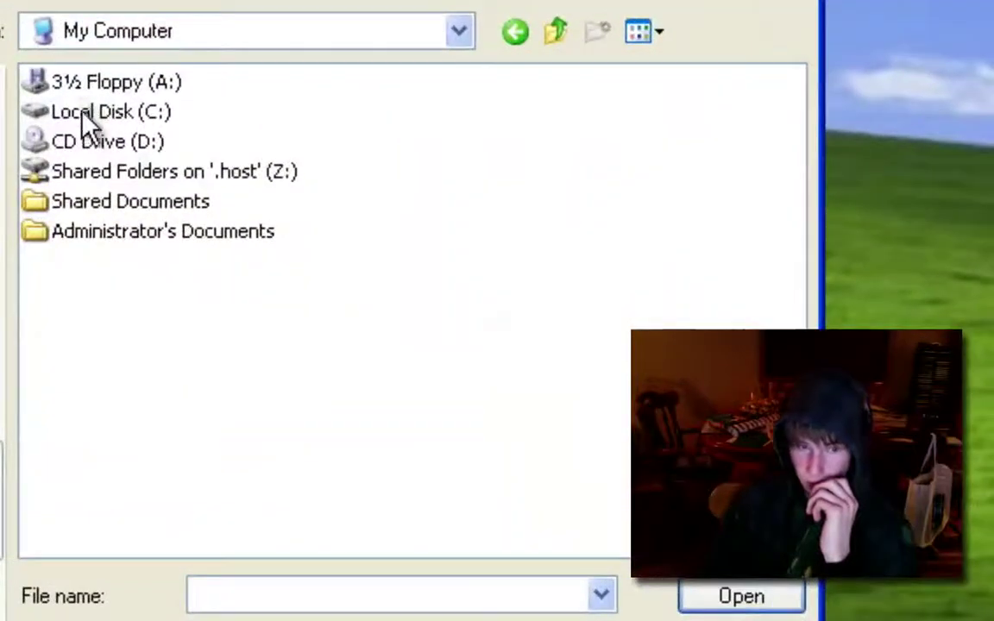
double_click(83, 117)
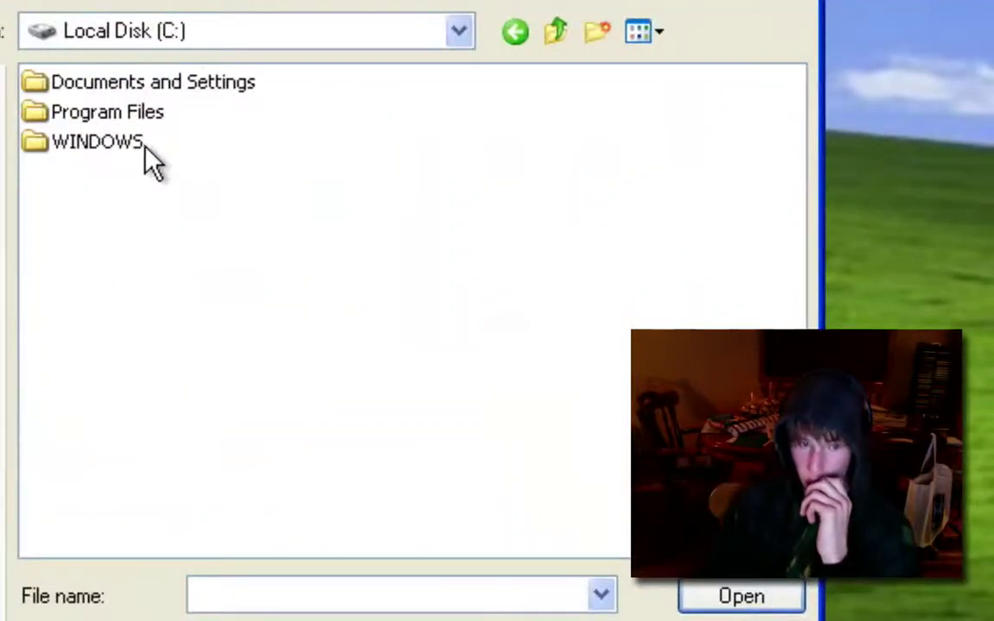
double_click(108, 143)
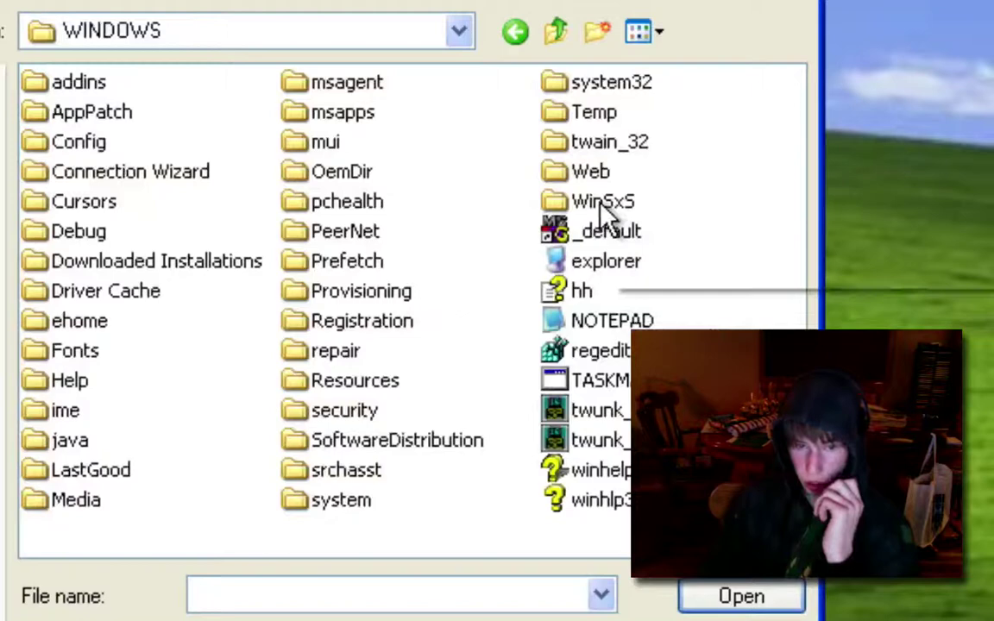
double_click(608, 82)
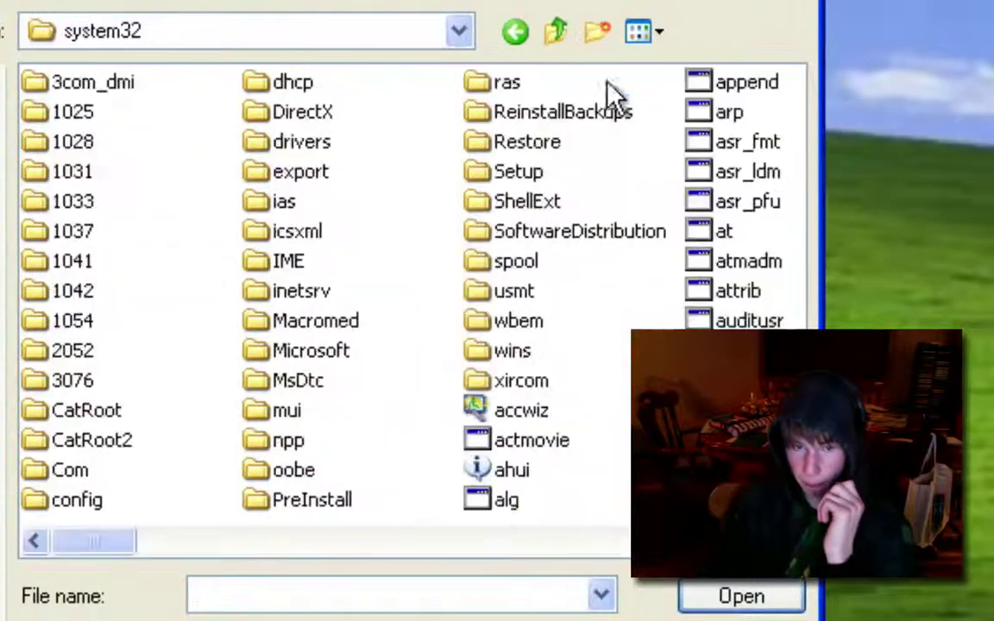
Step: Set Files of type to All Files and move through the list toward the u files
left_click(270, 205)
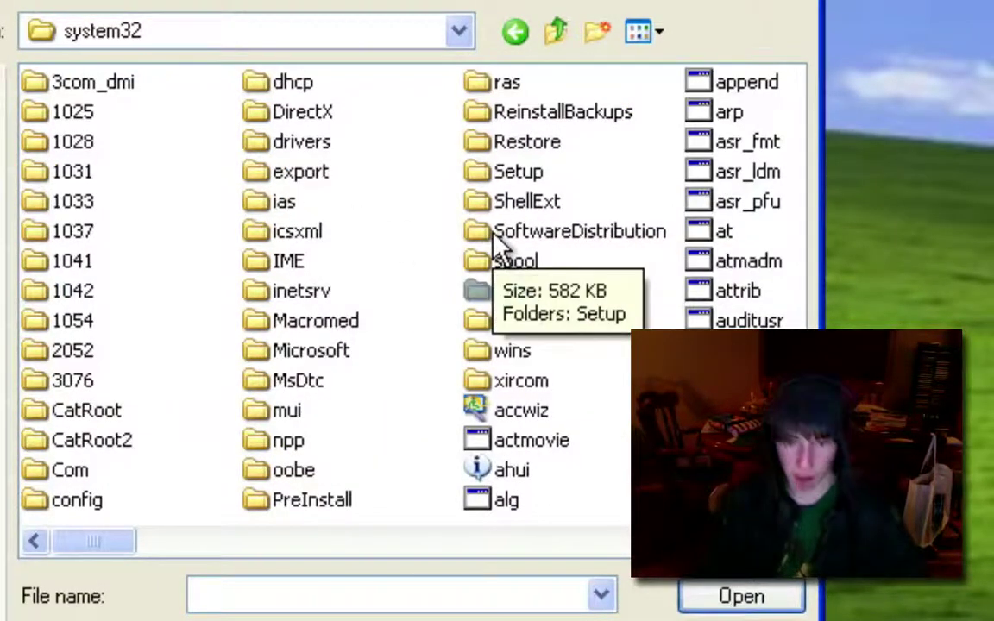
type("unlodctr")
left_click(291, 536)
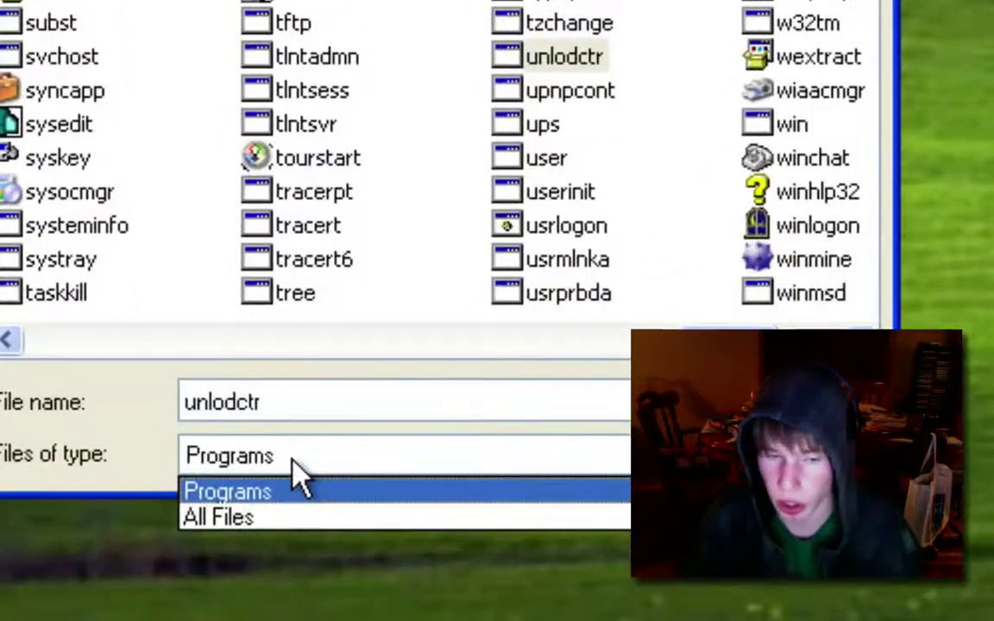
left_click(278, 522)
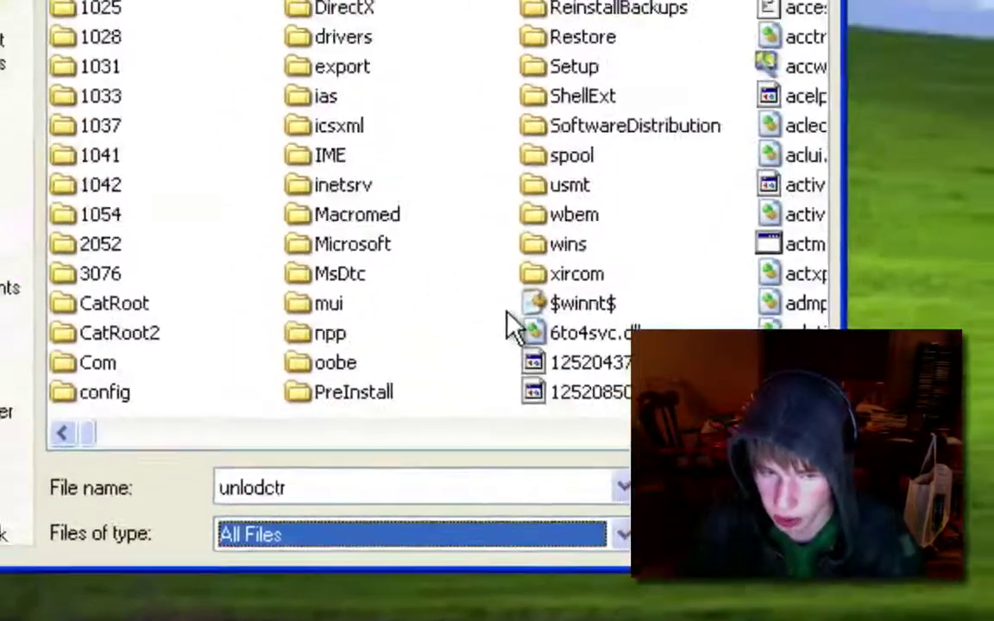
left_click(537, 386)
scroll(598, 380, "down", 10)
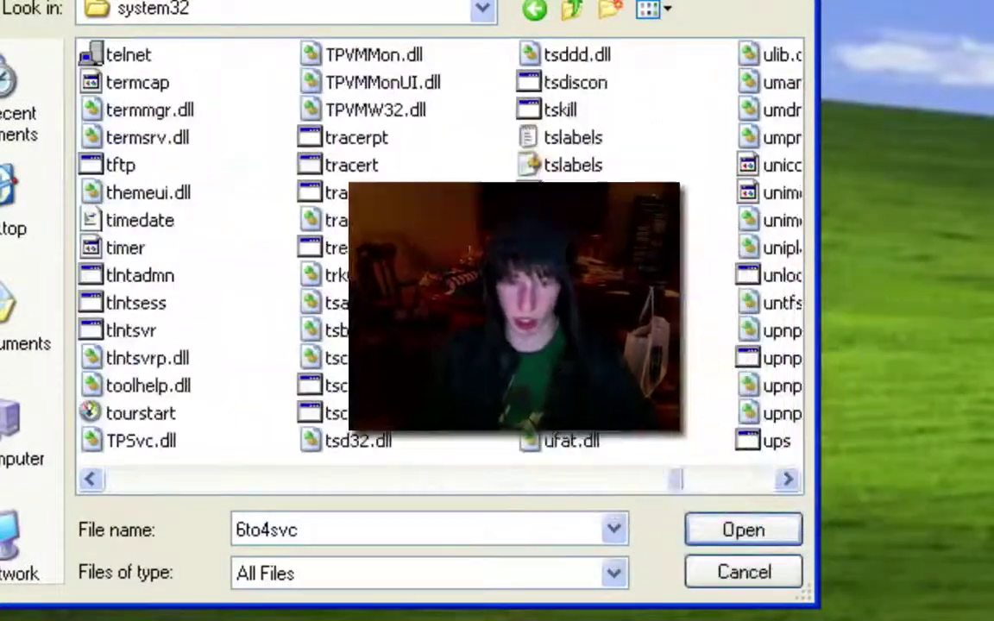
key("u")
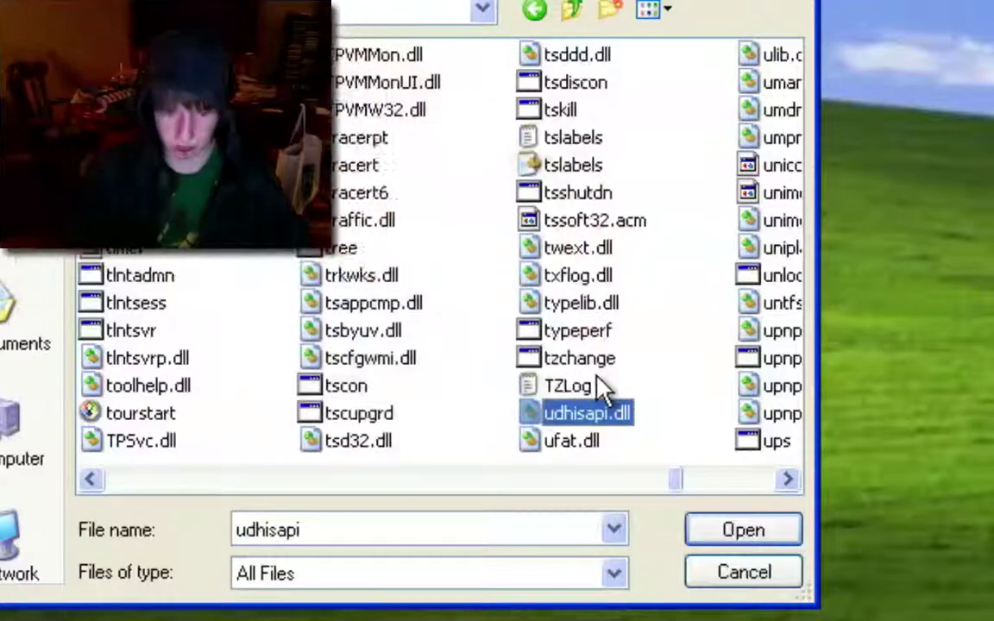
left_click(600, 444)
Step: Type ux to jump to uxtheme.dll in system32, then close the Browse dialog
key("u")
key("x")
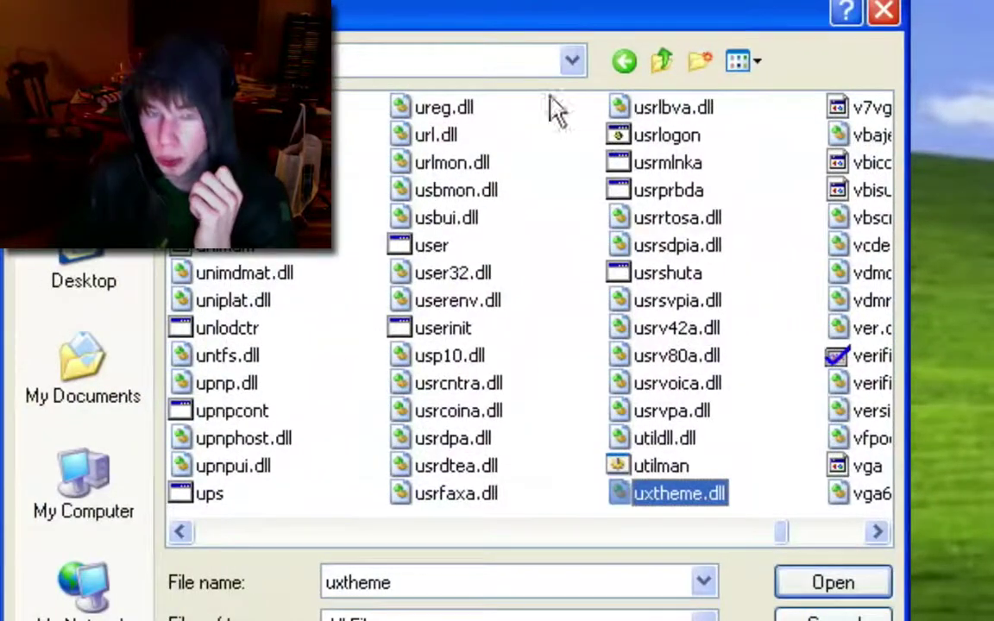
mouse_move(639, 525)
left_mouse_down()
mouse_move(656, 563)
mouse_move(634, 534)
left_mouse_up()
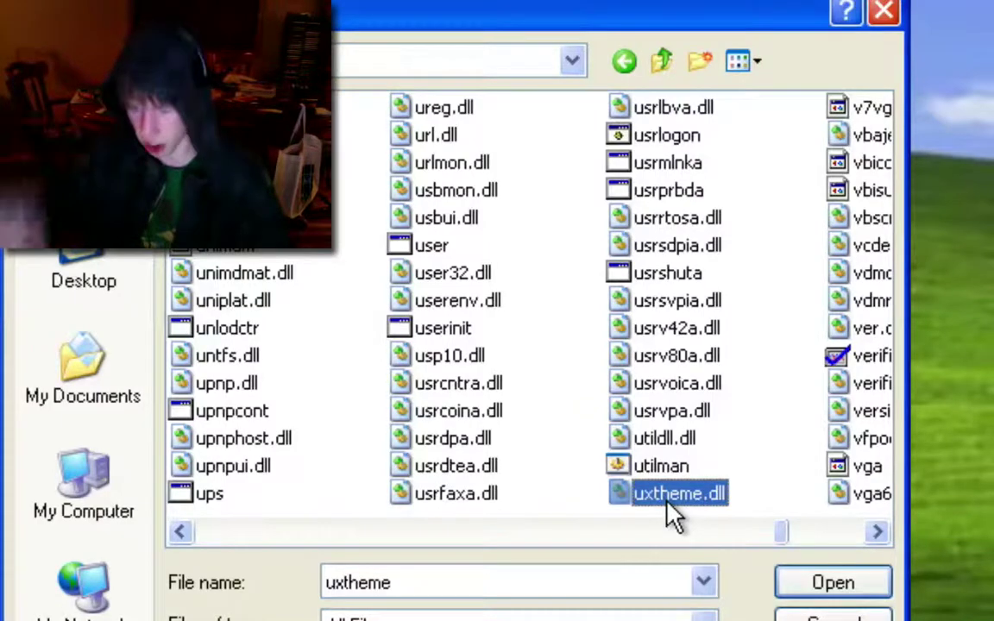
left_click(830, 616)
Step: Cancel the pending task, check Processes, then run explorer.exe via New Task to restore the taskbar
left_click(648, 336)
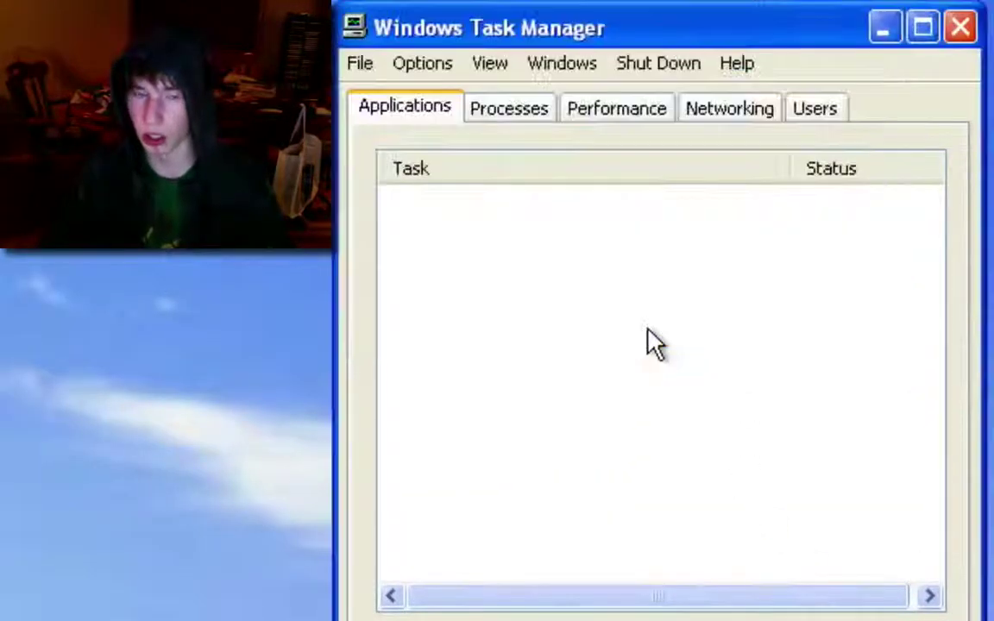
left_click(513, 127)
left_click(417, 122)
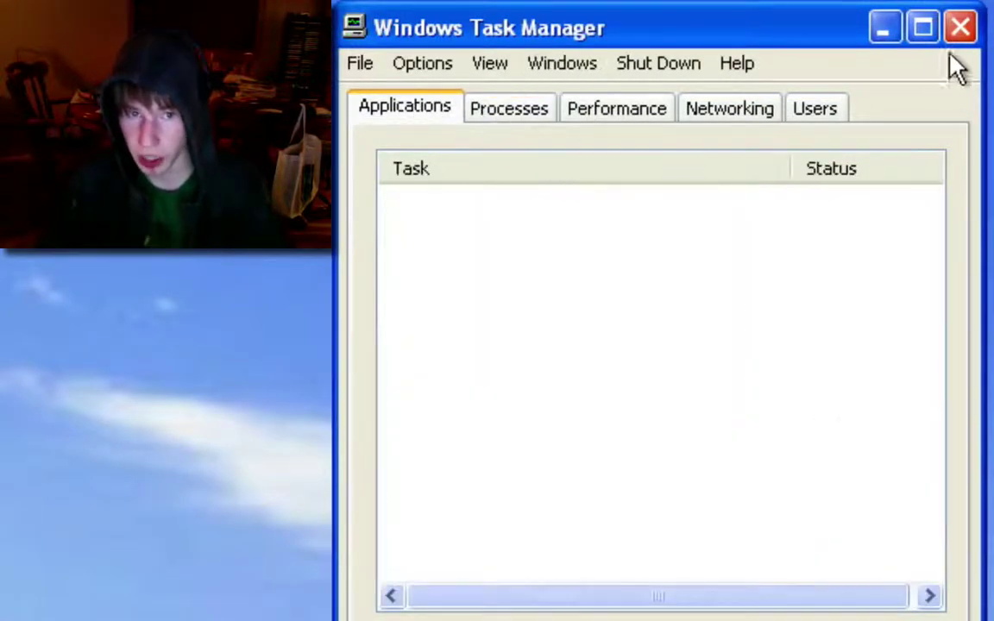
left_click(526, 114)
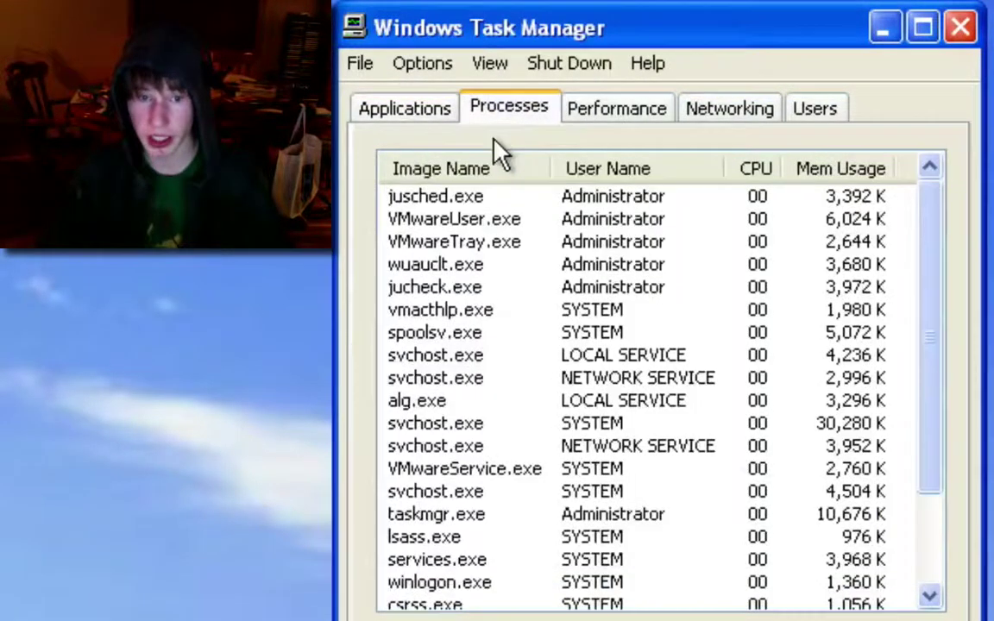
left_click(409, 119)
left_click(881, 620)
left_click(599, 322)
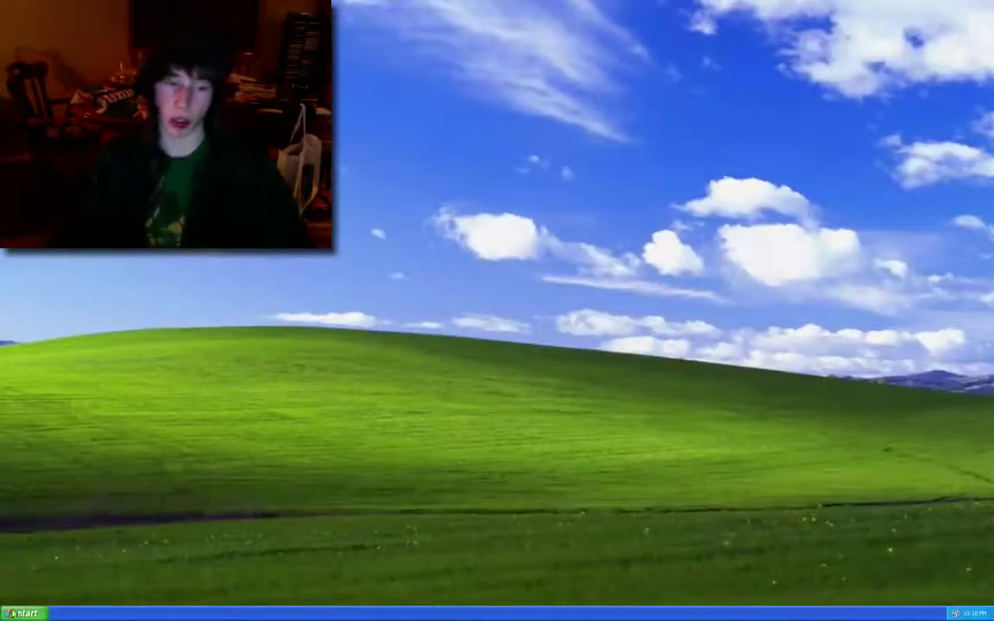
left_click(22, 613)
left_click(323, 502)
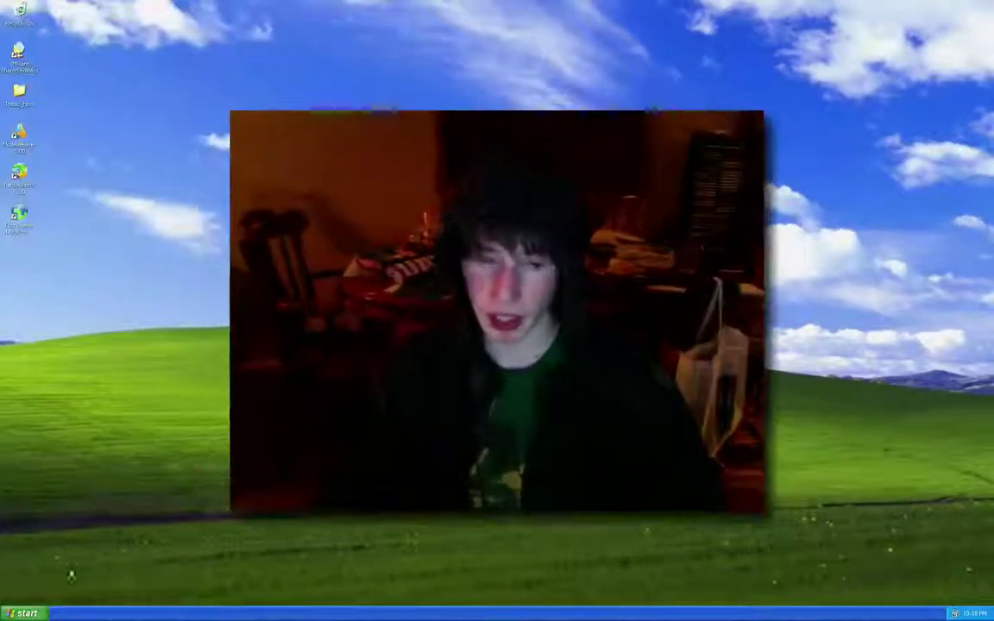
left_click(22, 613)
key("Escape")
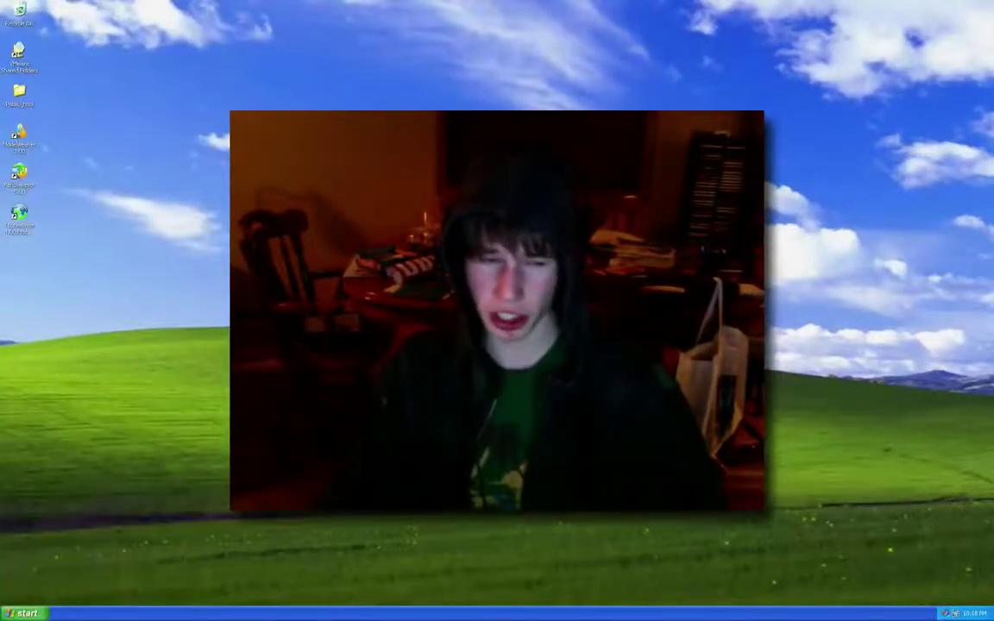
key("super")
key("Escape")
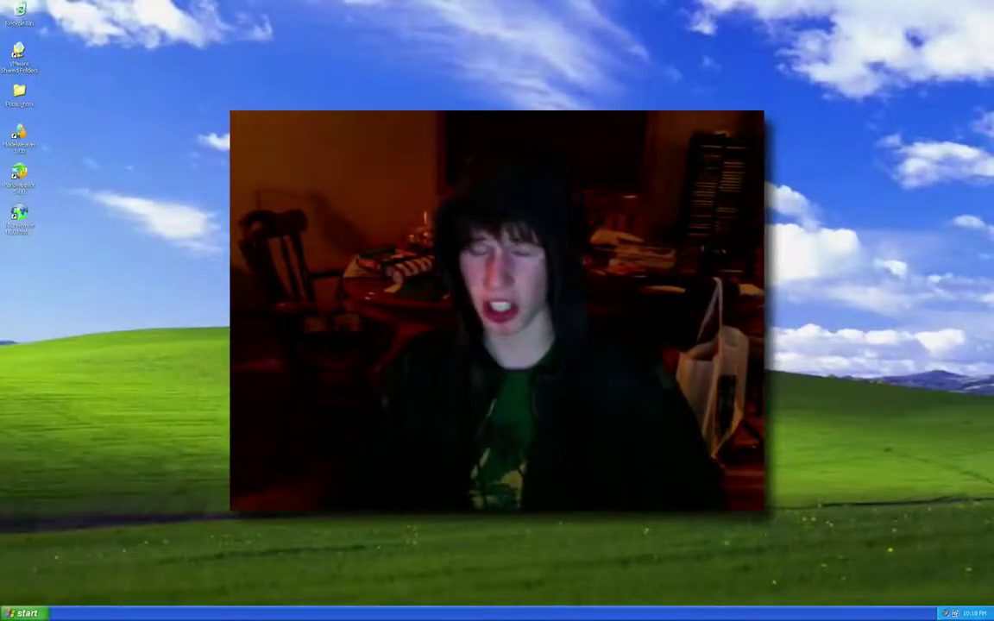